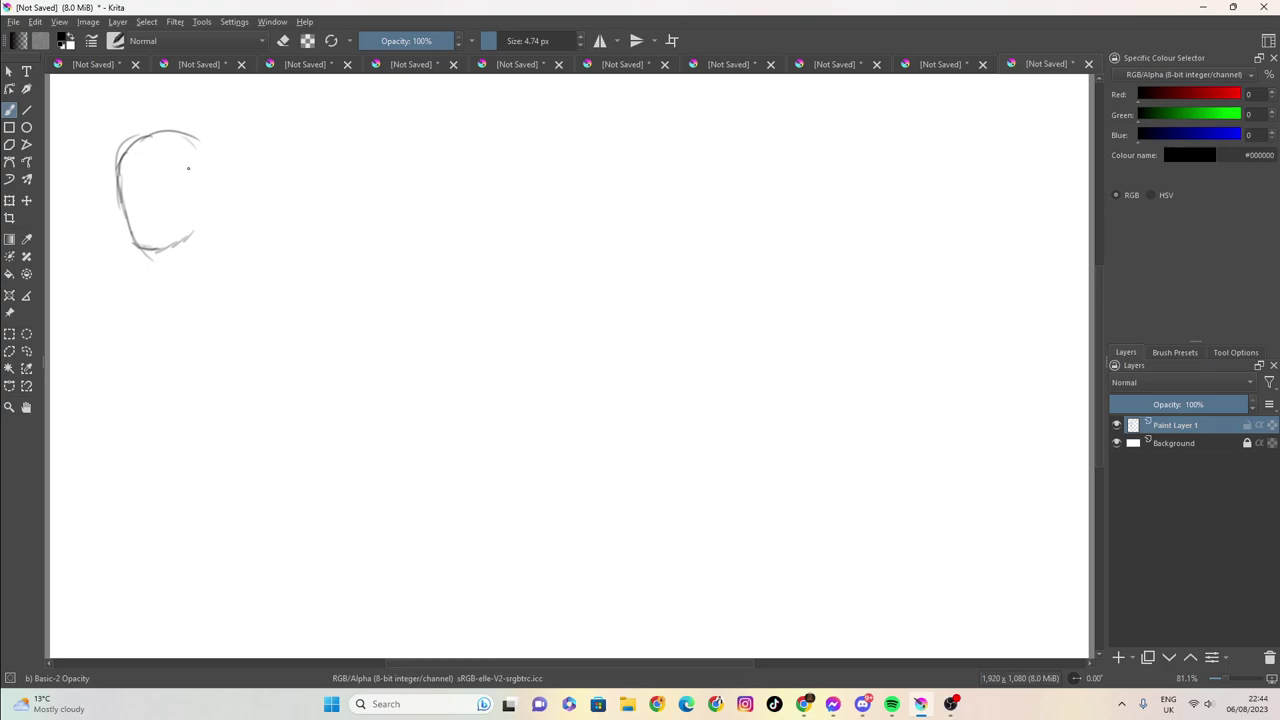
Step: Finish the first three-quarter head's outline with an ear, a shaded neck and a shoulder line
mouse_move(198, 138)
mouse_down()
mouse_move(202, 185)
mouse_move(218, 193)
mouse_move(150, 261)
mouse_move(161, 290)
mouse_up()
drag(185, 239, 156, 274)
drag(173, 246, 150, 266)
mouse_move(203, 212)
mouse_down()
mouse_move(216, 267)
mouse_move(131, 286)
mouse_move(164, 305)
mouse_up()
mouse_move(208, 258)
mouse_down()
mouse_move(234, 282)
mouse_move(182, 306)
mouse_up()
mouse_move(195, 245)
mouse_down()
mouse_move(201, 246)
mouse_move(200, 294)
mouse_move(158, 306)
mouse_up()
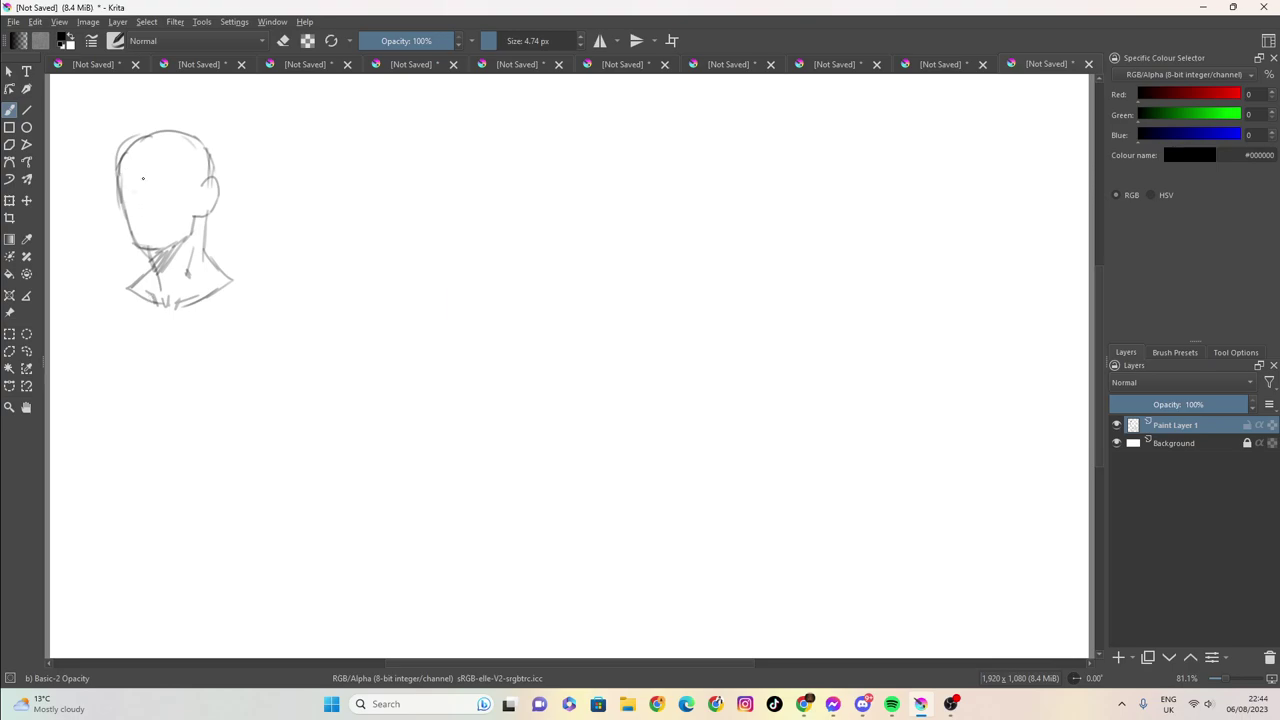
mouse_move(122, 180)
mouse_down()
mouse_move(185, 189)
mouse_move(155, 182)
mouse_up()
key(ctrl+z)
key(ctrl+z)
key(ctrl+z)
key(ctrl+z)
key(ctrl+z)
key(ctrl+z)
key(ctrl+z)
key(ctrl+z)
key(ctrl+z)
Step: Sketch the eyebrows, eyes, nose and mouth on the first head
mouse_move(123, 189)
mouse_down()
mouse_move(188, 192)
mouse_move(137, 186)
mouse_move(155, 224)
mouse_move(137, 194)
mouse_move(135, 207)
mouse_move(196, 198)
mouse_move(200, 222)
mouse_move(206, 206)
mouse_up()
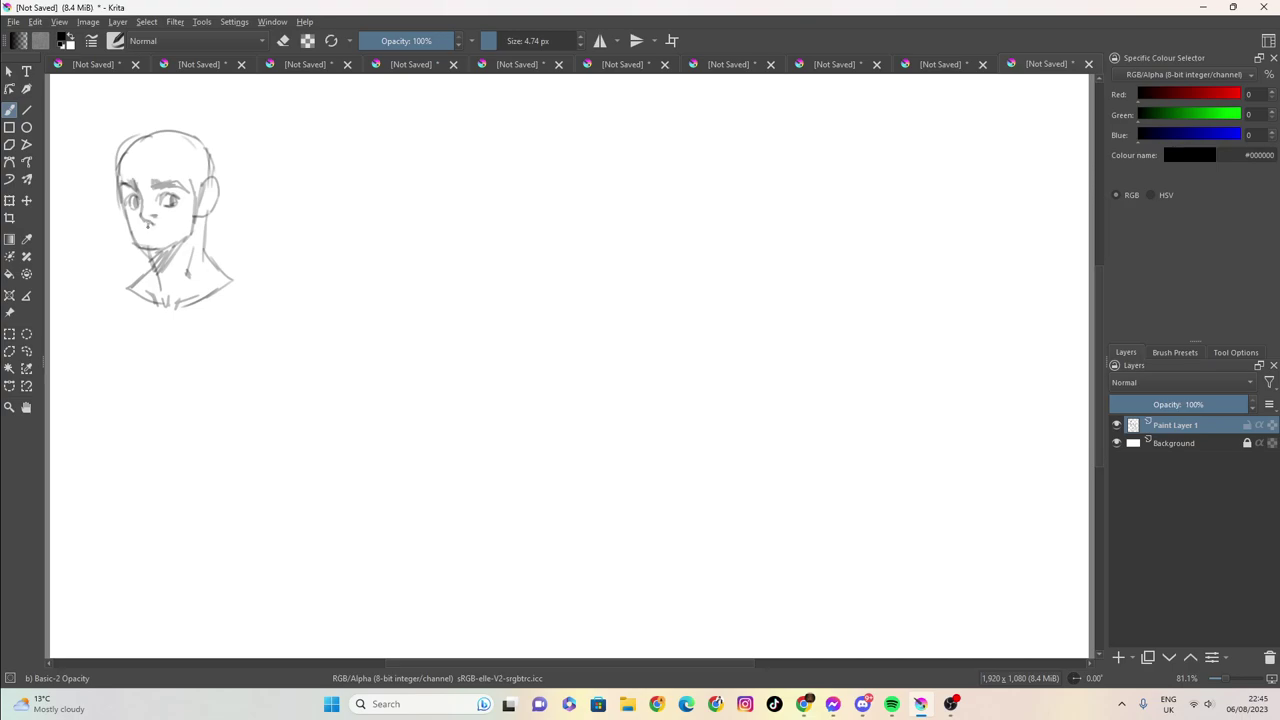
key(e)
key(e)
Step: Draw the first head's hair with a wavy front strand, jagged hairline and spiky tufts at the back
mouse_move(116, 163)
mouse_down()
mouse_move(128, 129)
mouse_move(84, 156)
mouse_move(144, 138)
mouse_move(156, 148)
mouse_move(117, 147)
mouse_up()
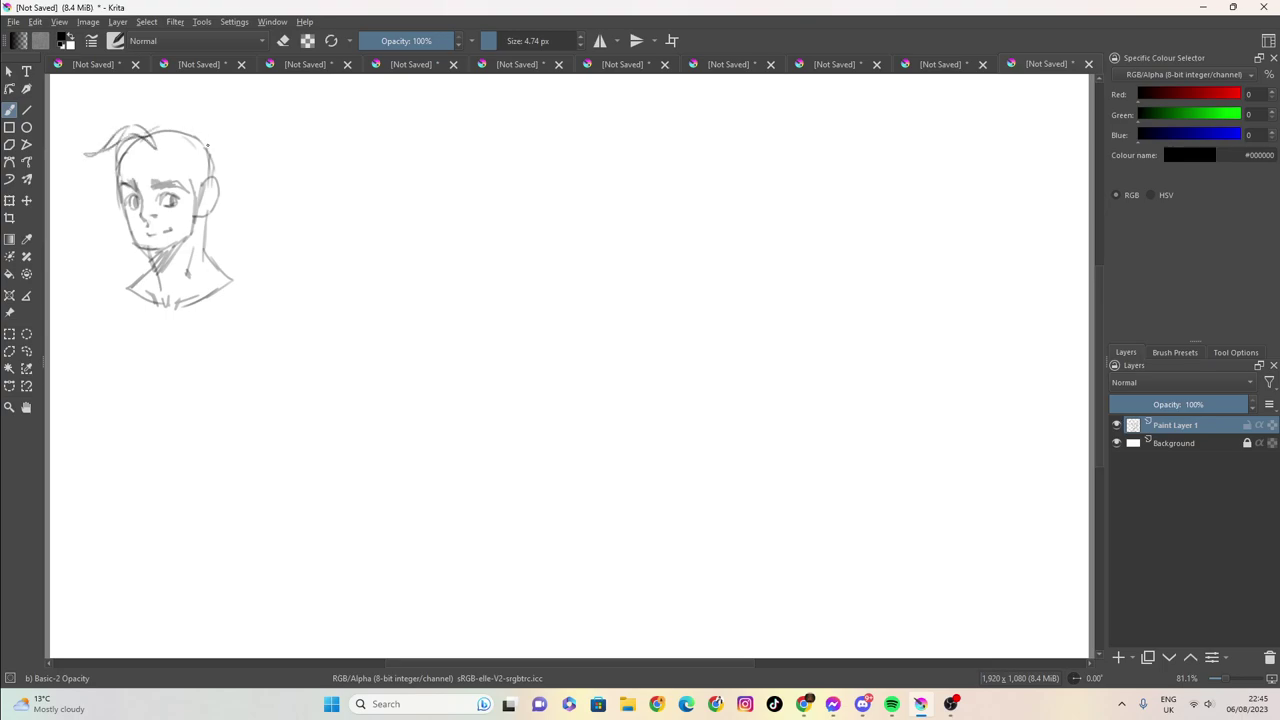
mouse_move(192, 128)
mouse_down()
mouse_move(233, 143)
mouse_move(218, 206)
mouse_up()
mouse_move(204, 131)
mouse_down()
mouse_move(140, 131)
mouse_move(115, 161)
mouse_move(117, 177)
mouse_move(142, 159)
mouse_move(193, 157)
mouse_move(180, 165)
mouse_move(195, 191)
mouse_up()
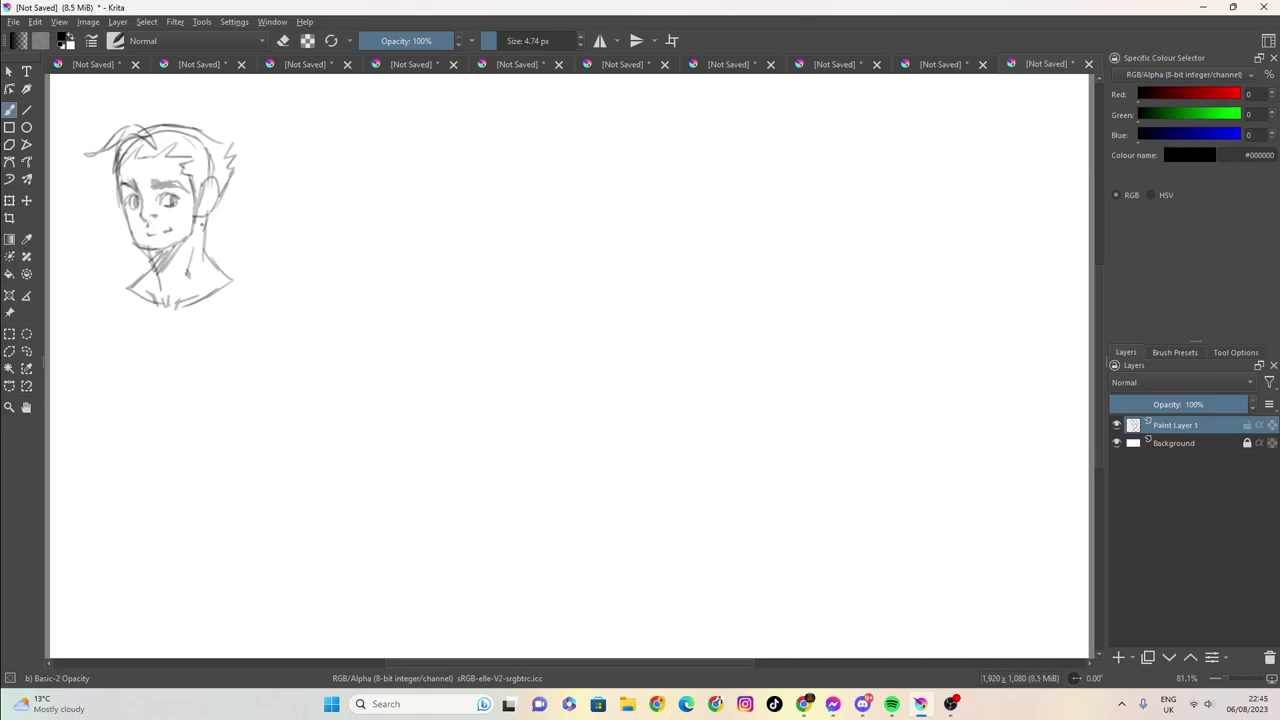
mouse_move(209, 225)
mouse_down()
mouse_move(206, 189)
mouse_move(205, 206)
mouse_up()
Step: Erase the construction line of the skull inside the first head's hair with an 8.35 px eraser
click(286, 42)
drag(493, 42, 500, 42)
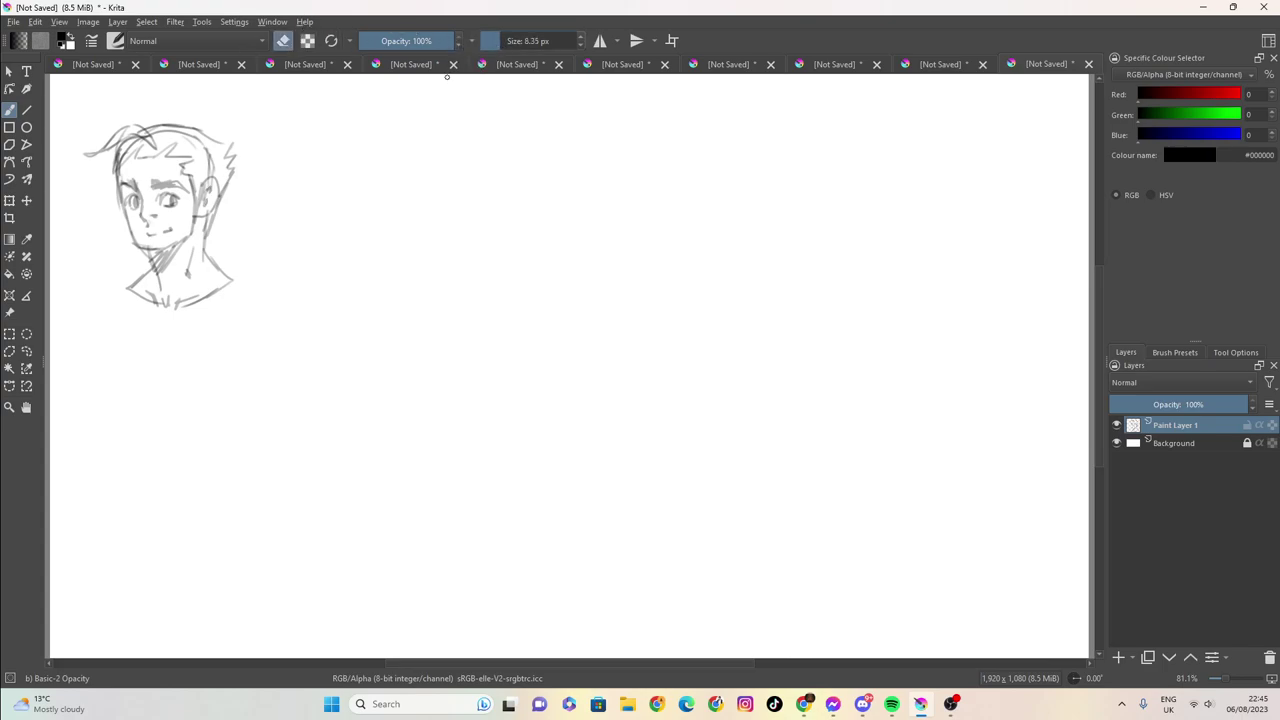
mouse_move(208, 160)
mouse_down()
mouse_move(185, 137)
mouse_move(207, 144)
mouse_move(198, 161)
mouse_move(217, 162)
mouse_move(211, 175)
mouse_move(155, 134)
mouse_move(175, 132)
mouse_move(154, 130)
mouse_move(119, 159)
mouse_move(156, 136)
mouse_up()
key(ctrl+z)
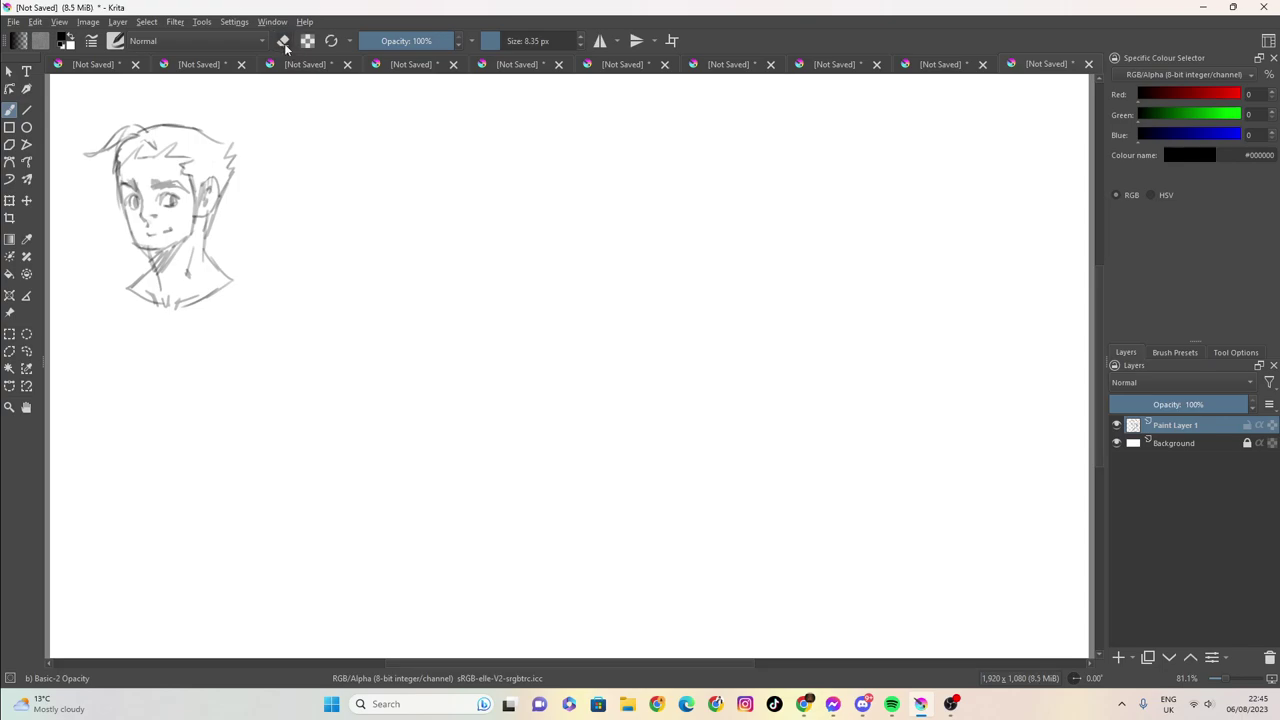
Step: Return to painting with a 4.74 px brush and retouch the front hair outline of the first head
click(283, 41)
click(487, 45)
click(497, 41)
drag(494, 41, 488, 42)
drag(136, 136, 115, 172)
mouse_move(138, 126)
mouse_down()
mouse_move(155, 146)
mouse_move(147, 124)
mouse_up()
Step: Sketch a second head facing forward beside the first, with an oval outline, hairline and curved strand on top
mouse_move(317, 159)
mouse_down()
mouse_move(304, 196)
mouse_move(334, 149)
mouse_move(400, 183)
mouse_move(329, 148)
mouse_move(304, 220)
mouse_move(330, 275)
mouse_move(359, 281)
mouse_move(378, 261)
mouse_move(360, 282)
mouse_move(396, 226)
mouse_up()
drag(310, 222, 327, 260)
mouse_move(310, 203)
mouse_down()
mouse_move(334, 274)
mouse_move(364, 280)
mouse_move(392, 236)
mouse_move(394, 176)
mouse_move(387, 245)
mouse_up()
mouse_move(395, 198)
mouse_down()
mouse_move(358, 151)
mouse_move(384, 178)
mouse_move(327, 180)
mouse_move(313, 227)
mouse_move(391, 210)
mouse_move(401, 228)
mouse_up()
mouse_move(398, 192)
mouse_down()
mouse_move(363, 134)
mouse_move(414, 122)
mouse_move(350, 161)
mouse_up()
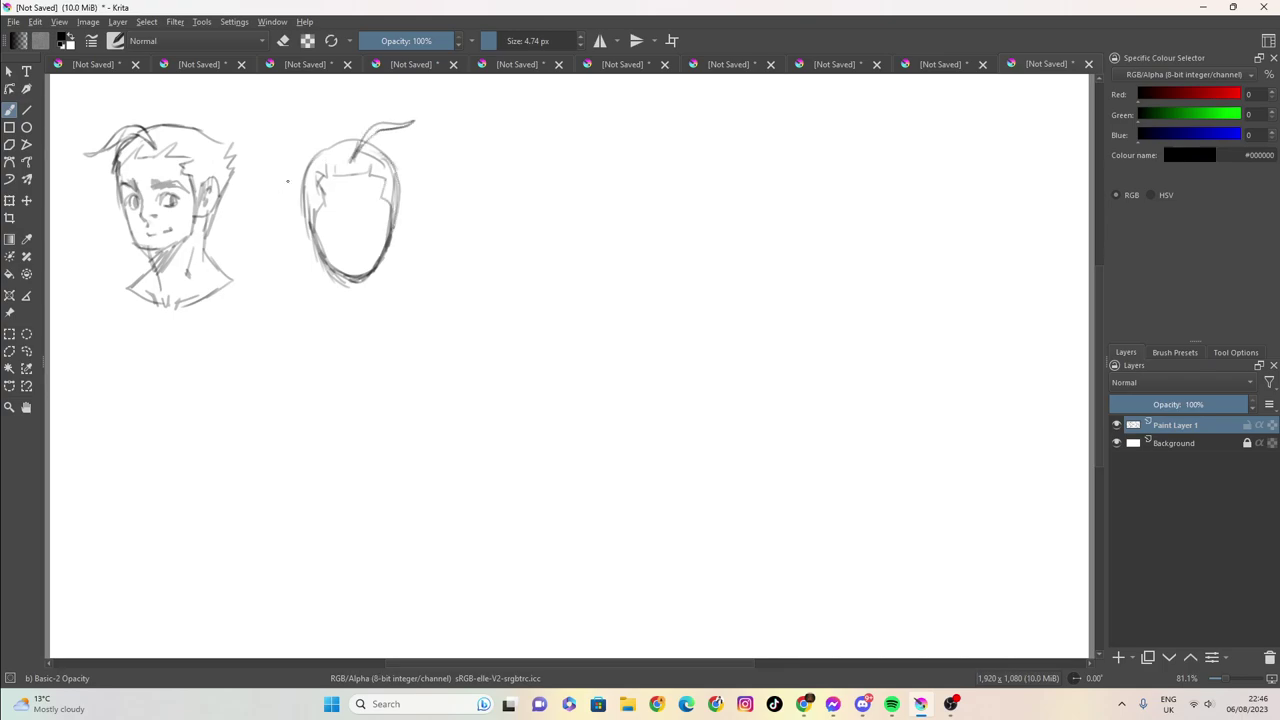
Step: Draw the eyebrows, eyes, nose and smiling mouth on the front-facing head
mouse_move(322, 210)
mouse_down()
mouse_move(379, 207)
mouse_move(322, 213)
mouse_up()
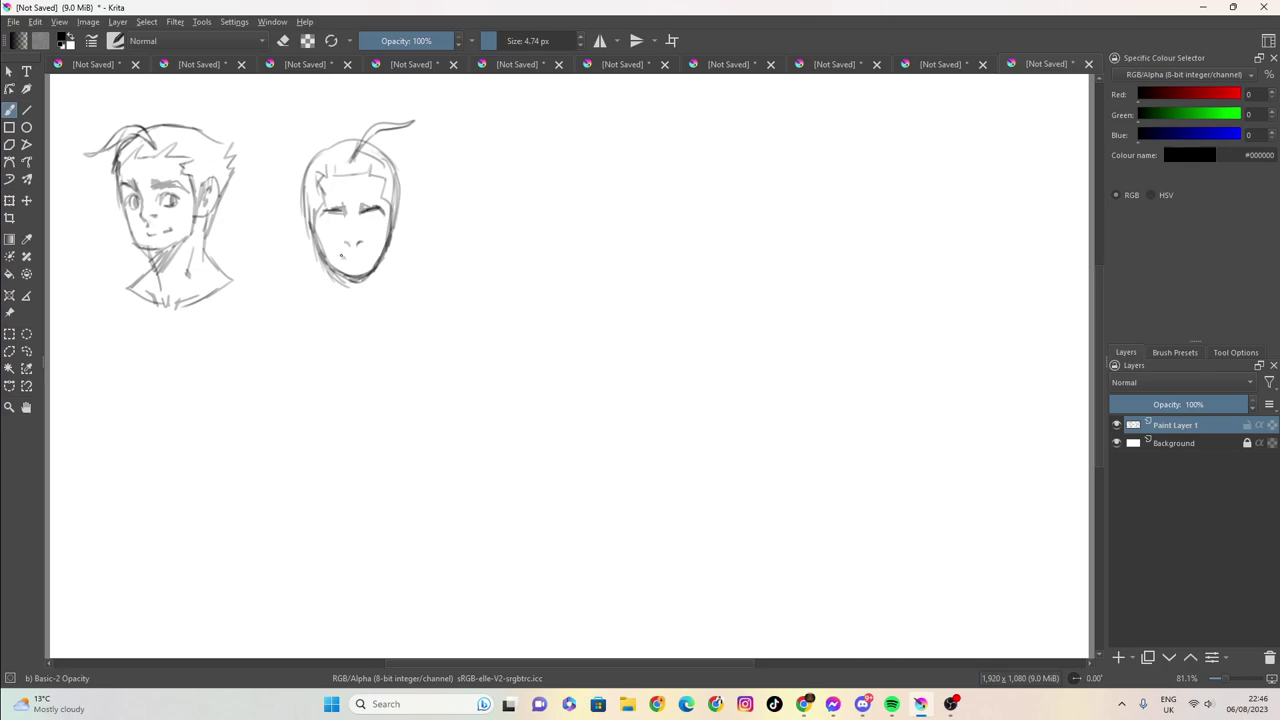
drag(341, 257, 357, 262)
mouse_move(355, 212)
mouse_down()
mouse_move(326, 222)
mouse_move(377, 225)
mouse_move(400, 211)
mouse_move(391, 248)
mouse_up()
Step: Add the ears and the outer hair shape with inner hair strands to the front-facing head
drag(297, 208, 316, 252)
mouse_move(292, 198)
mouse_down()
mouse_move(306, 150)
mouse_move(328, 138)
mouse_up()
mouse_move(400, 212)
mouse_down()
mouse_move(410, 177)
mouse_move(391, 145)
mouse_move(329, 136)
mouse_move(300, 161)
mouse_move(293, 212)
mouse_up()
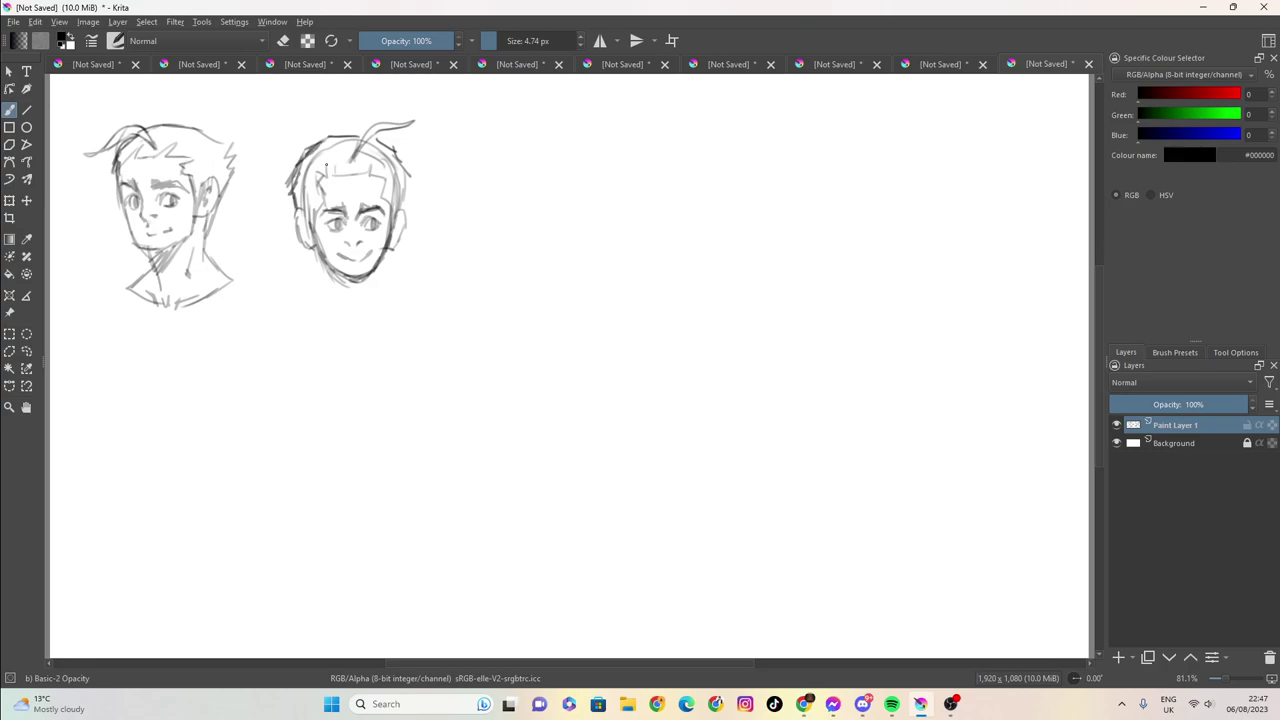
mouse_move(342, 148)
mouse_down()
mouse_move(332, 172)
mouse_move(319, 167)
mouse_up()
drag(325, 162, 309, 181)
Step: Draw the neck and shoulder line of the front-facing head and hatch the shadow under its chin
drag(315, 245, 324, 307)
mouse_move(386, 248)
mouse_down()
mouse_move(376, 294)
mouse_move(303, 304)
mouse_move(328, 331)
mouse_up()
mouse_move(384, 285)
mouse_down()
mouse_move(397, 306)
mouse_move(349, 336)
mouse_move(361, 335)
mouse_up()
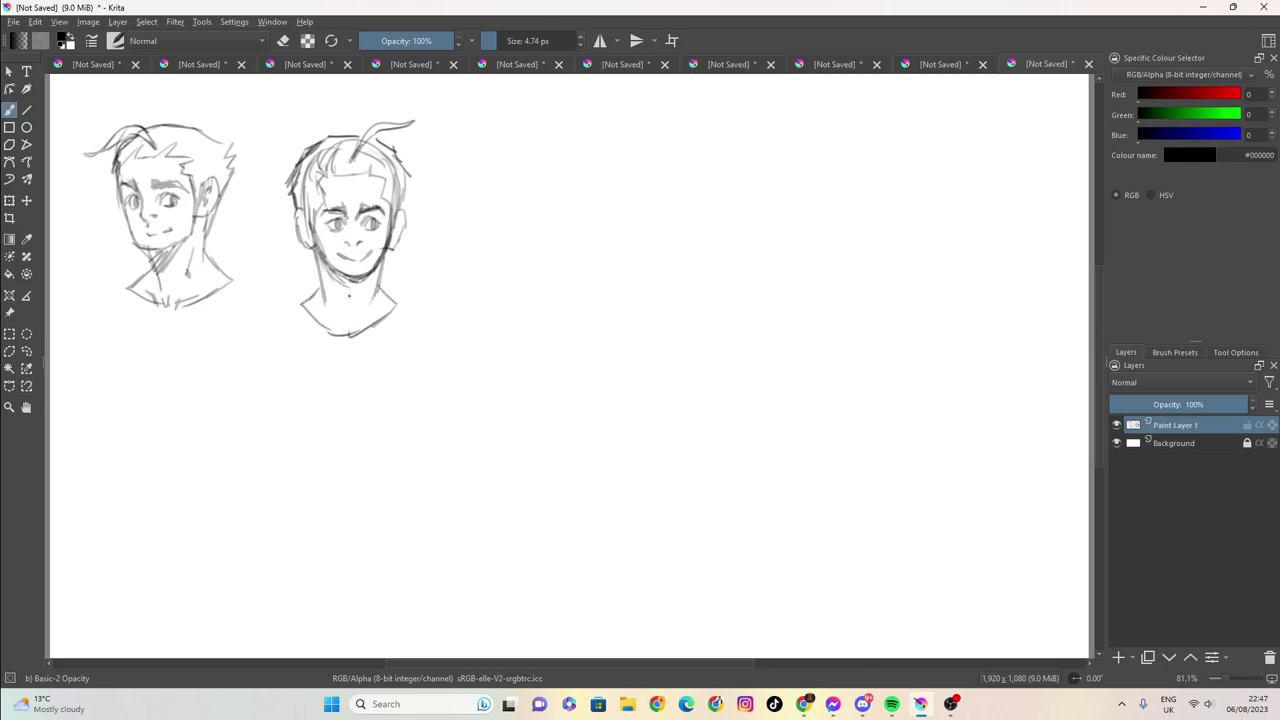
mouse_move(364, 282)
mouse_down()
mouse_move(335, 298)
mouse_move(334, 265)
mouse_up()
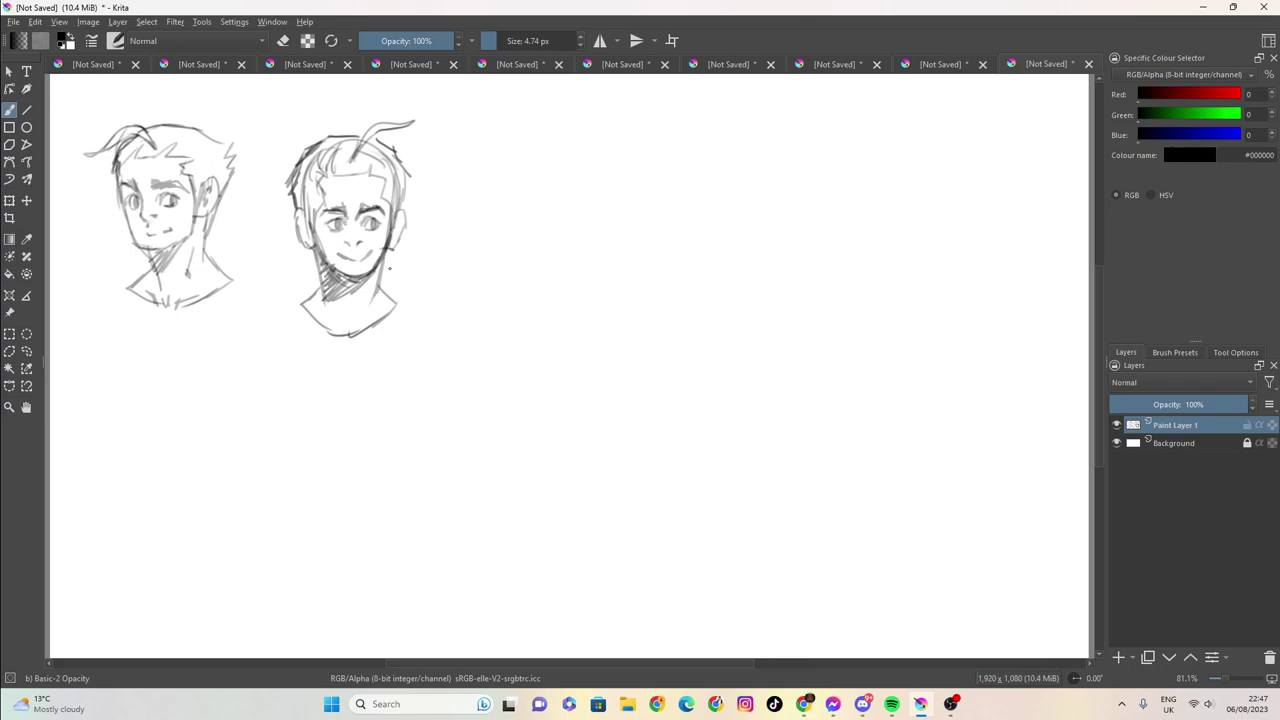
Step: Add small hair tufts beside the neck and refine the side hair of the front-facing head
mouse_move(303, 249)
mouse_down()
mouse_move(320, 290)
mouse_move(392, 251)
mouse_up()
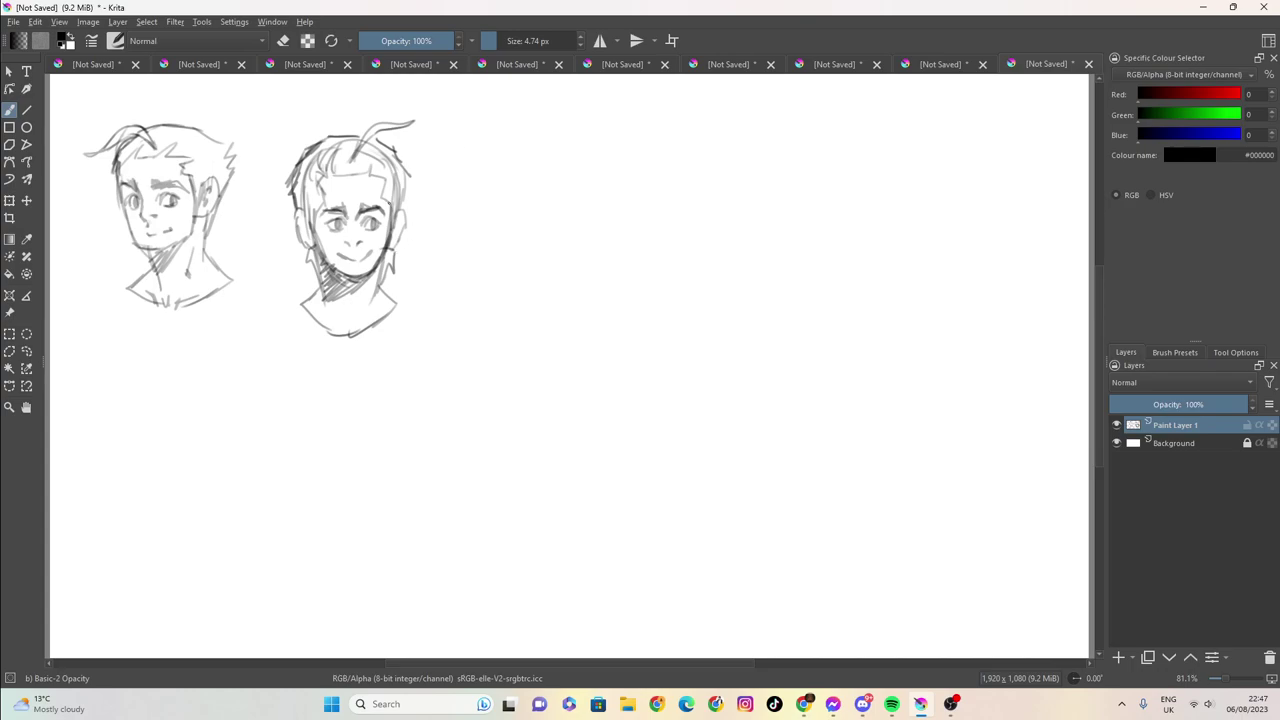
drag(409, 174, 412, 196)
mouse_move(411, 194)
mouse_down()
mouse_move(405, 212)
mouse_move(410, 190)
mouse_up()
Step: Sketch a third head in side profile facing right, with the skull curve, forehead, nose, lips and chin
mouse_move(459, 158)
mouse_down()
mouse_move(458, 196)
mouse_move(471, 152)
mouse_move(506, 134)
mouse_move(554, 147)
mouse_move(574, 191)
mouse_move(526, 140)
mouse_move(470, 157)
mouse_move(448, 195)
mouse_move(467, 156)
mouse_move(459, 210)
mouse_up()
mouse_move(460, 173)
mouse_down()
mouse_move(461, 213)
mouse_move(490, 143)
mouse_up()
drag(570, 176, 576, 194)
mouse_move(565, 165)
mouse_down()
mouse_move(582, 231)
mouse_move(573, 254)
mouse_up()
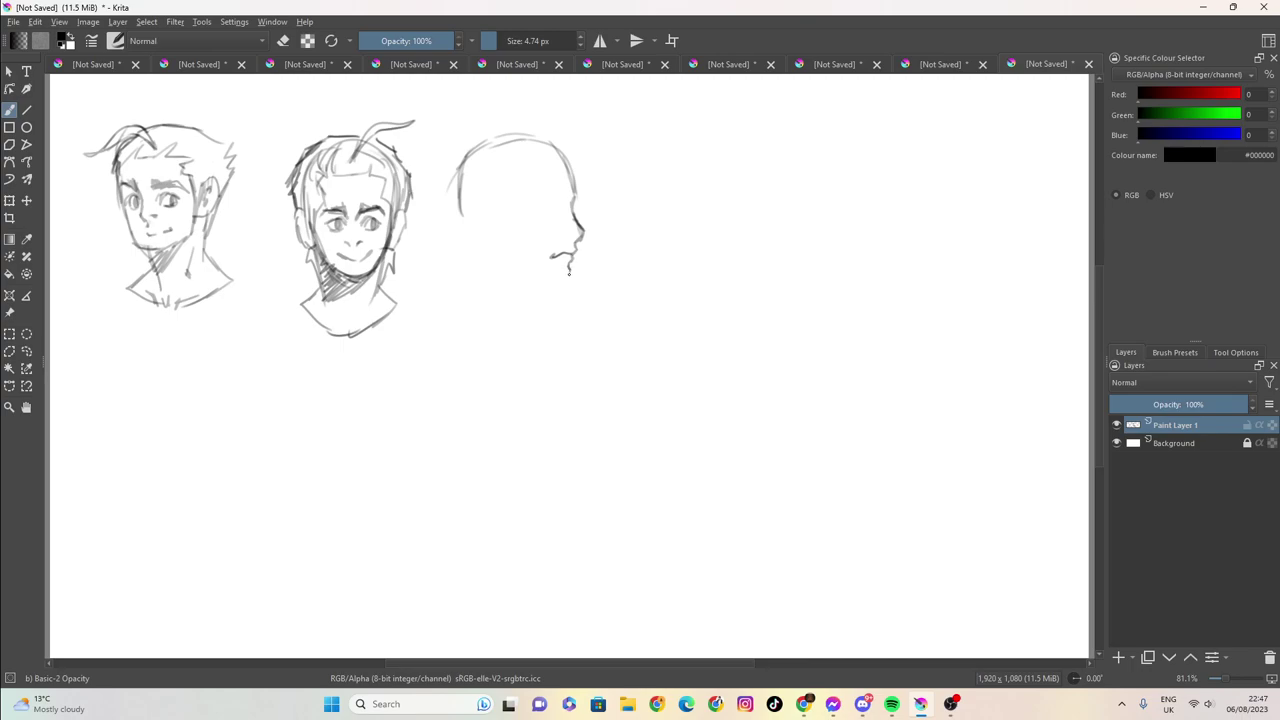
drag(568, 279, 540, 286)
Step: Add spiky hair with a raised front strand, an eyebrow, an ear and the nape to the profile head
mouse_move(563, 188)
mouse_down()
mouse_move(571, 170)
mouse_move(505, 146)
mouse_move(478, 154)
mouse_move(459, 214)
mouse_move(509, 226)
mouse_move(530, 191)
mouse_move(524, 156)
mouse_move(561, 151)
mouse_move(545, 132)
mouse_move(500, 133)
mouse_move(525, 114)
mouse_up()
mouse_move(568, 160)
mouse_down()
mouse_move(530, 92)
mouse_move(534, 129)
mouse_move(452, 153)
mouse_move(432, 199)
mouse_move(468, 233)
mouse_move(500, 240)
mouse_move(488, 201)
mouse_move(508, 254)
mouse_move(538, 270)
mouse_up()
mouse_move(446, 214)
mouse_down()
mouse_move(464, 257)
mouse_move(482, 253)
mouse_move(462, 255)
mouse_move(457, 288)
mouse_up()
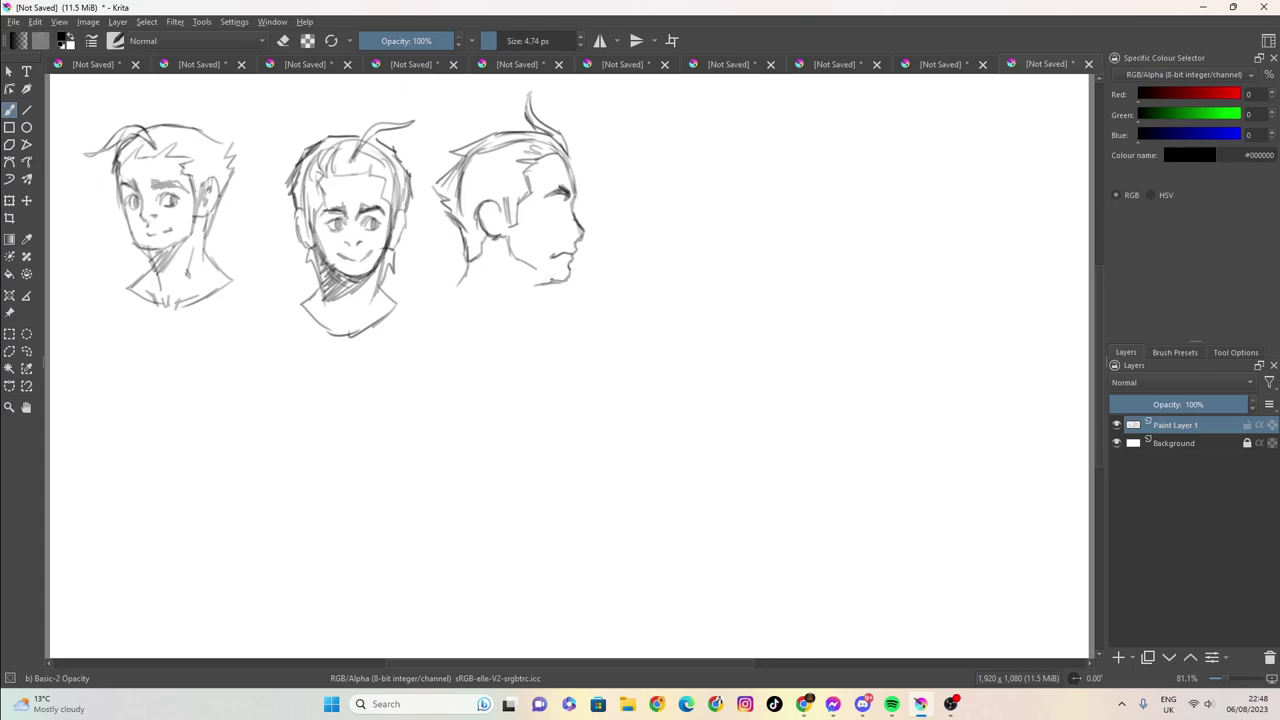
Step: Draw the front and back neck lines and the eye of the profile head
drag(546, 297, 548, 329)
mouse_move(469, 230)
mouse_down()
mouse_move(460, 300)
mouse_move(486, 318)
mouse_up()
mouse_move(542, 207)
mouse_down()
mouse_move(553, 258)
mouse_move(561, 204)
mouse_up()
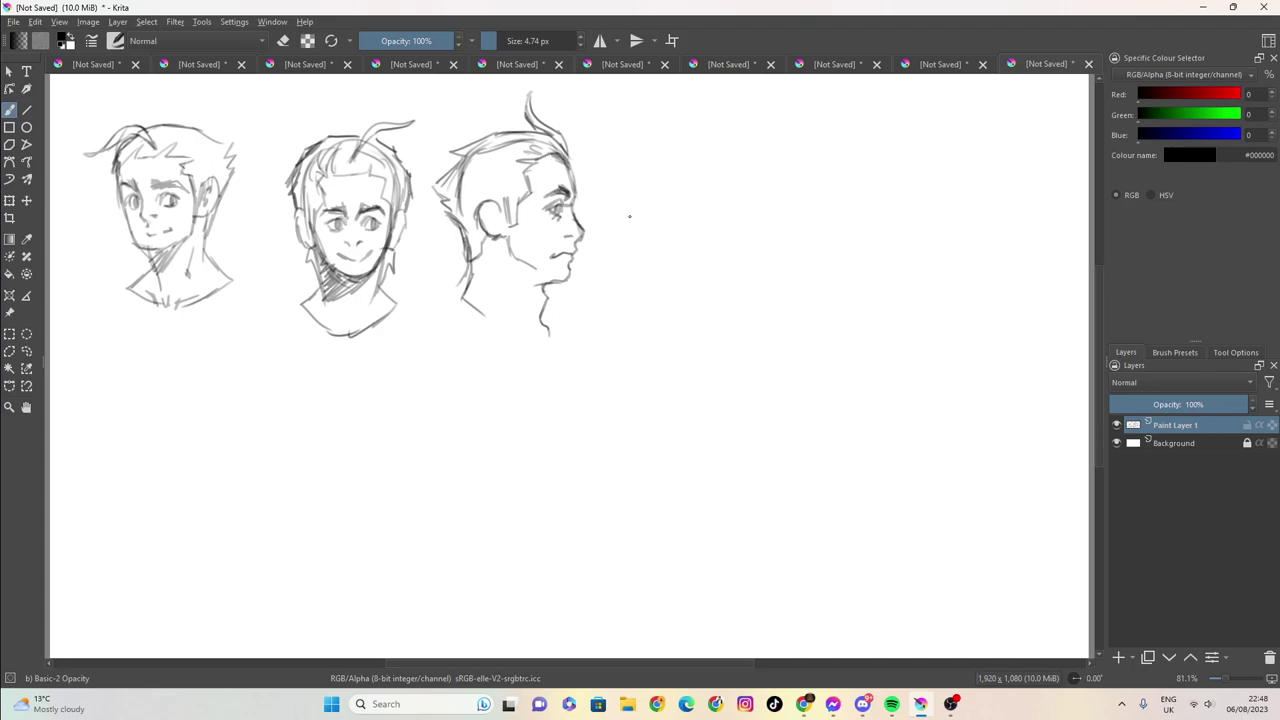
Step: Erase the skull construction line inside the profile head's hair with a 20.30 px eraser
click(284, 41)
drag(489, 44, 506, 55)
mouse_move(463, 204)
mouse_down()
mouse_move(452, 186)
mouse_move(480, 152)
mouse_move(537, 145)
mouse_move(472, 150)
mouse_move(560, 146)
mouse_move(490, 163)
mouse_move(462, 213)
mouse_move(451, 190)
mouse_move(462, 164)
mouse_up()
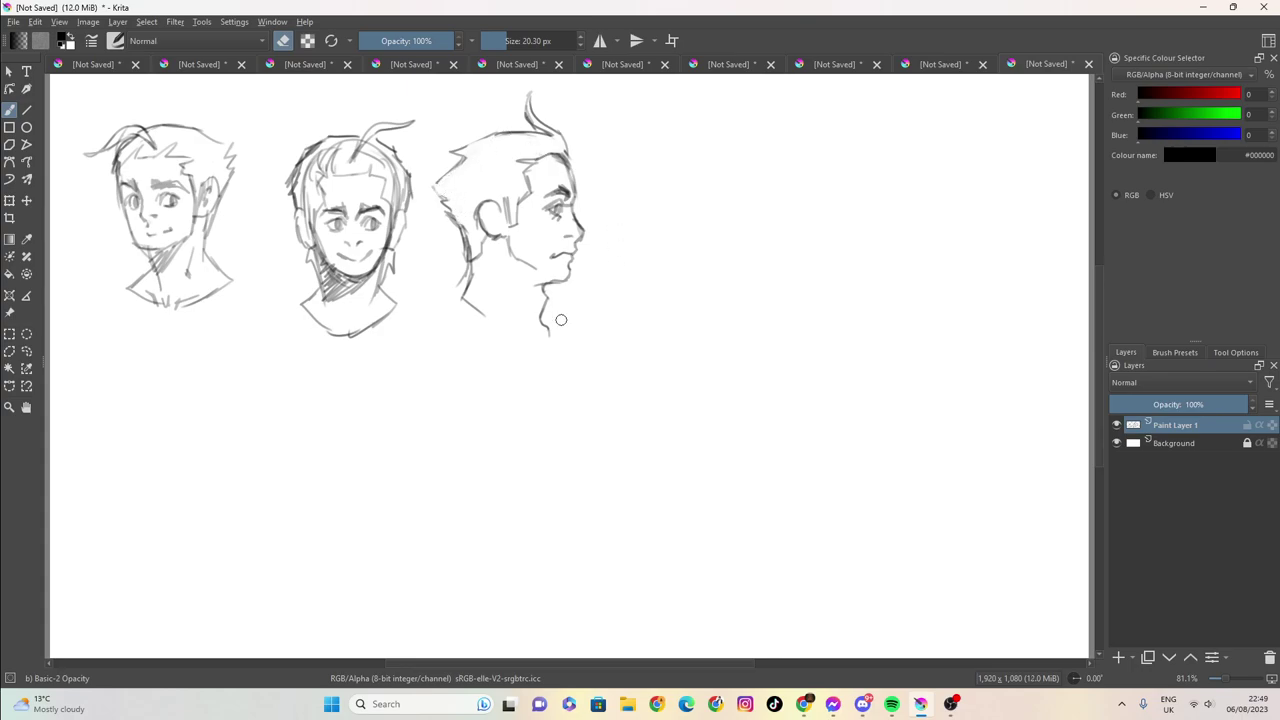
Step: Return to painting at 4.74 px and redraw the front neck line of the profile head
key(e)
click(491, 40)
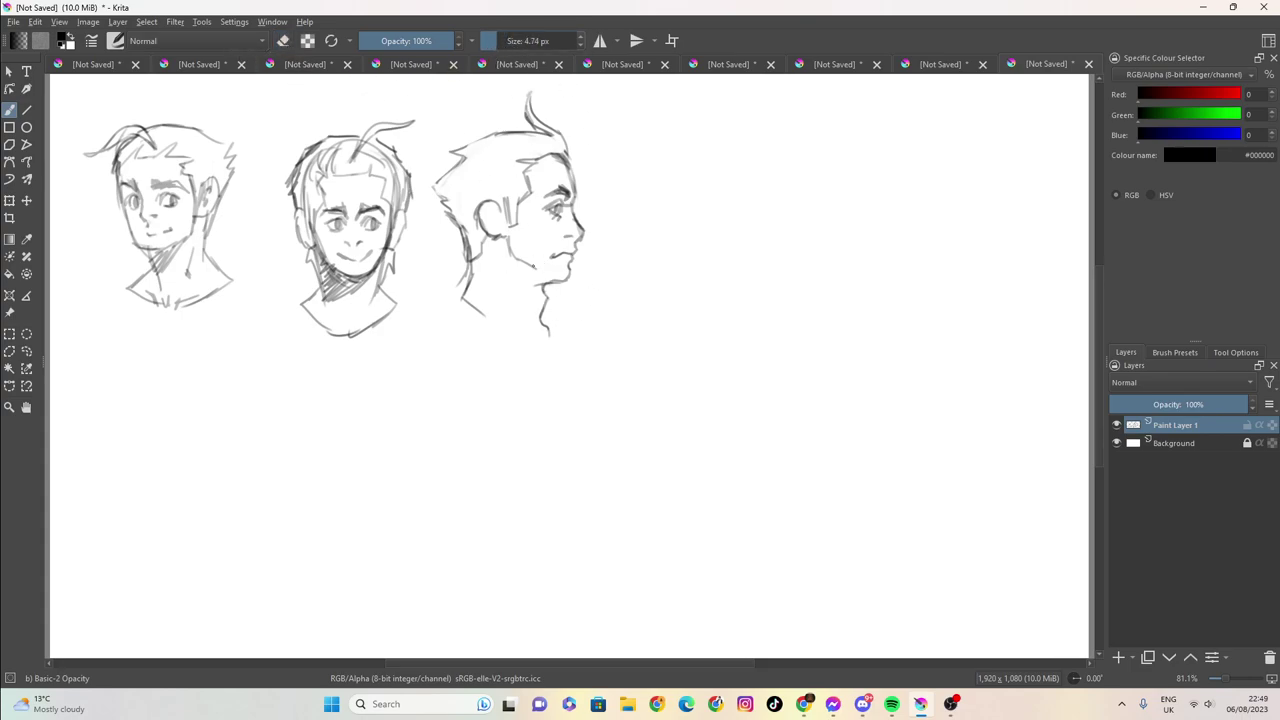
mouse_move(544, 284)
mouse_down()
mouse_move(533, 318)
mouse_move(545, 350)
mouse_up()
Step: Erase the upper part of the profile head's front neck line with a 9.24 px eraser
key(e)
key(bracketright)
key(bracketright)
key(bracketright)
mouse_move(548, 338)
mouse_down()
mouse_move(548, 284)
mouse_move(529, 319)
mouse_up()
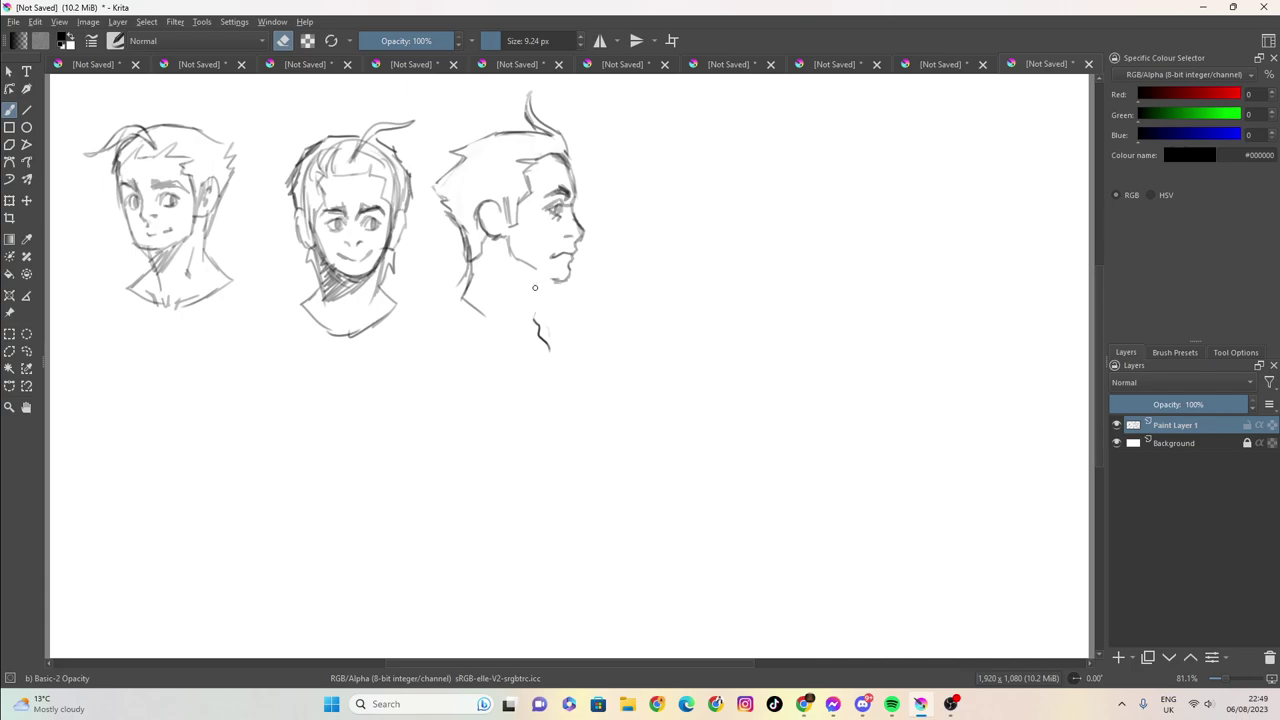
Step: Paint a new throat line from under the profile head's chin down the neck with a 4.17 px brush
click(293, 43)
drag(506, 42, 495, 49)
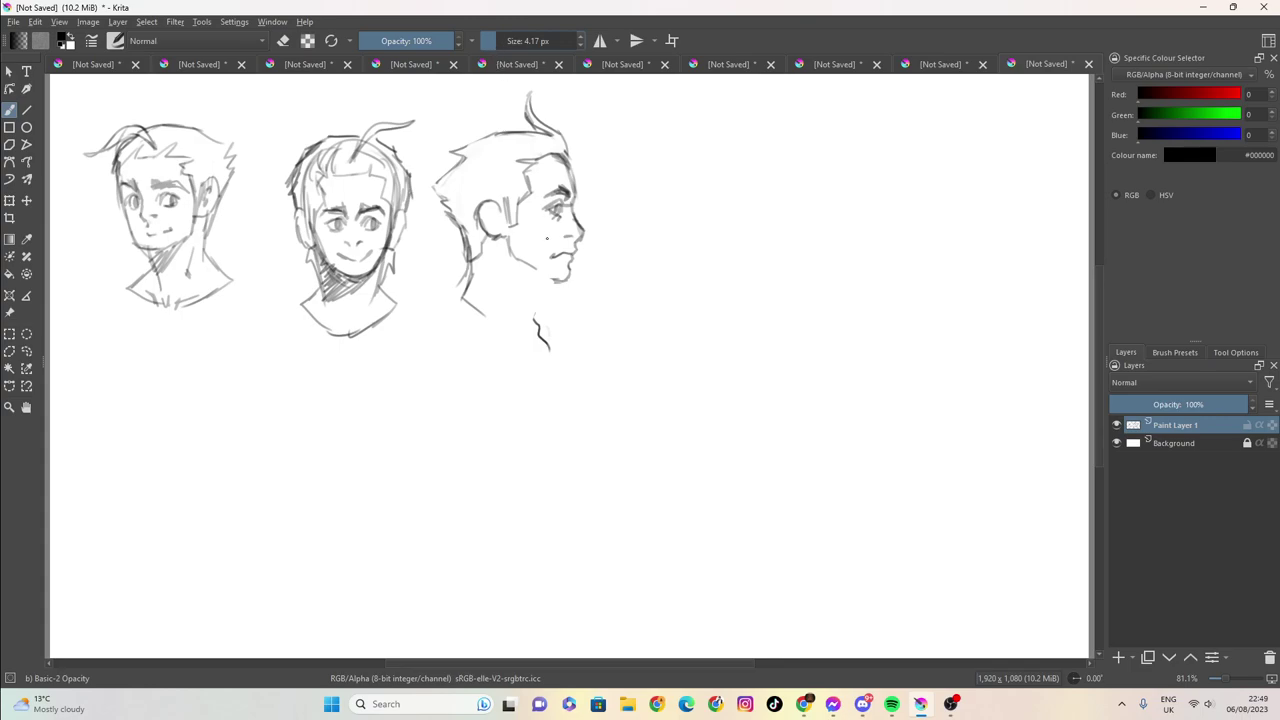
mouse_move(556, 279)
mouse_down()
mouse_move(524, 316)
mouse_move(537, 353)
mouse_up()
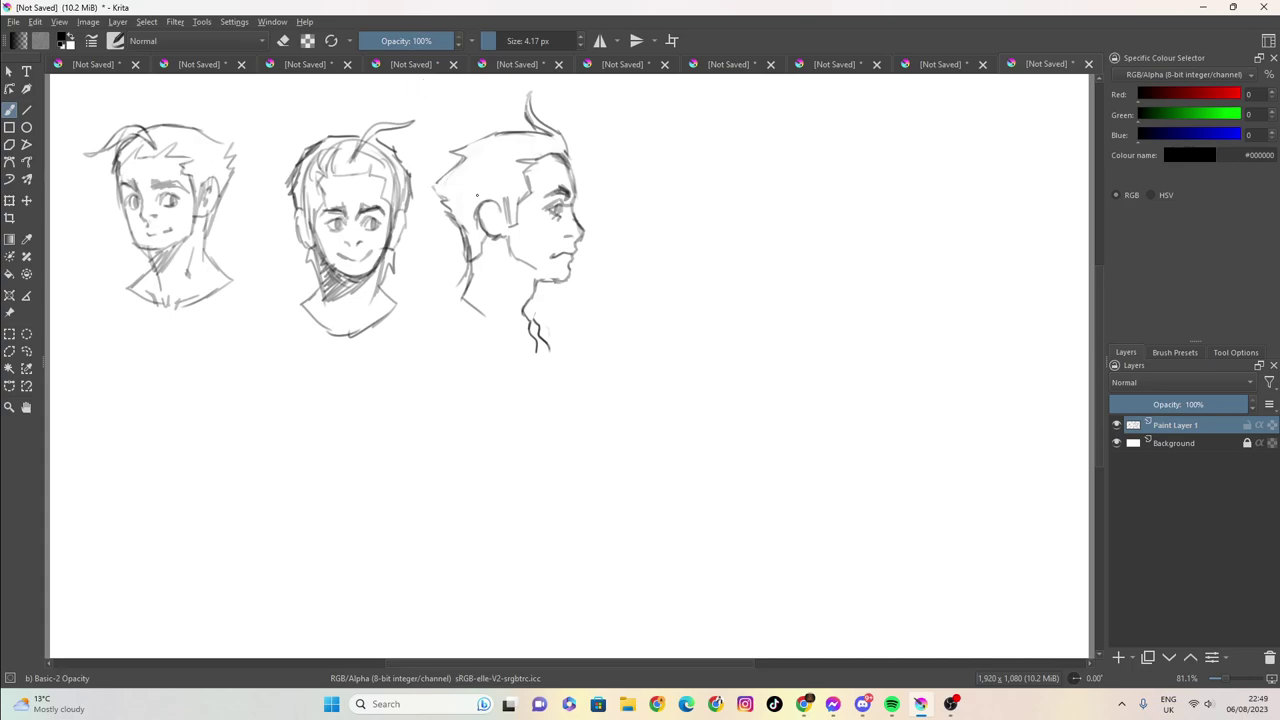